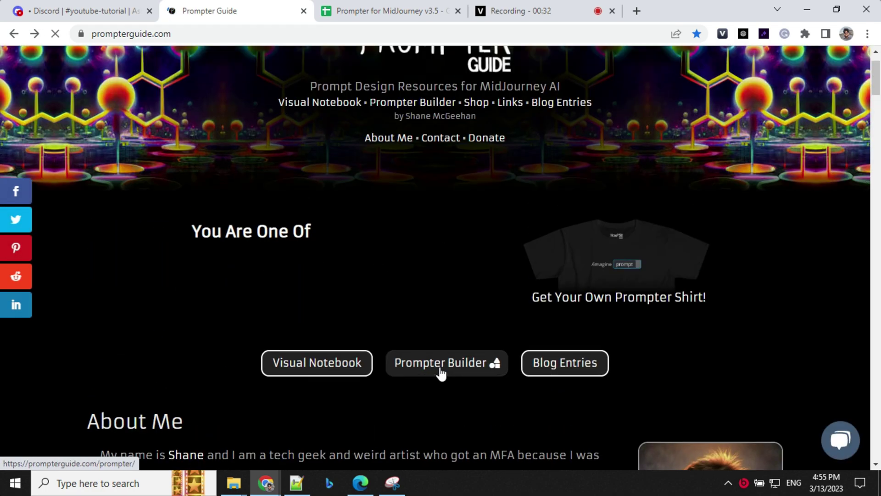
# Go to the Prompter Builder page on prompterguide.com, then bring up the Prompter for MidJourney v3.5 spreadsheet
pyautogui.click(441, 371)
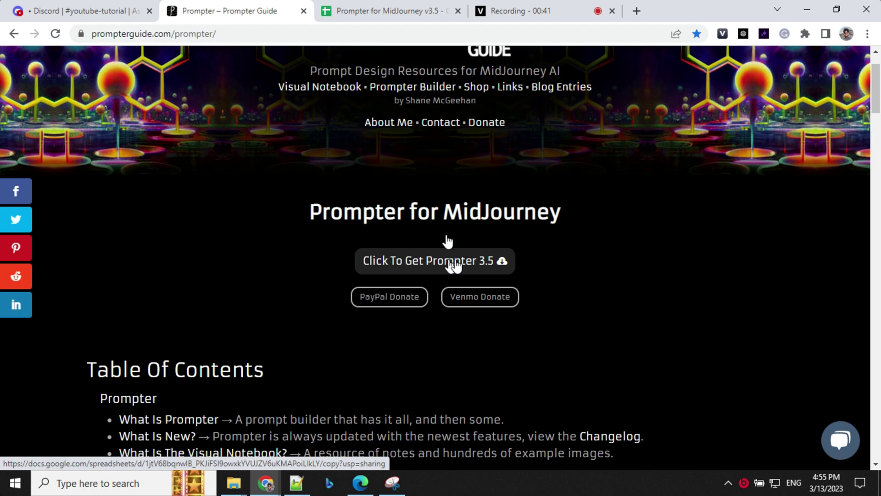
pyautogui.click(387, 9)
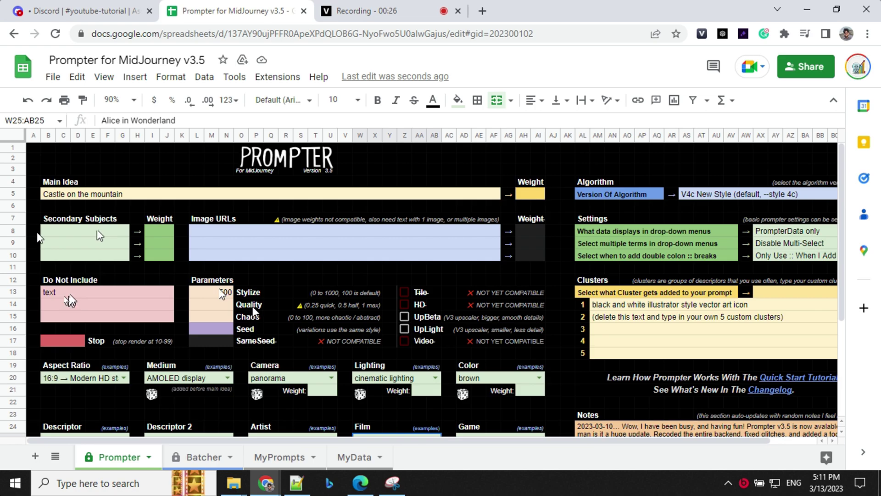
# Enter 4333 in the Seed field under Parameters
pyautogui.click(216, 328)
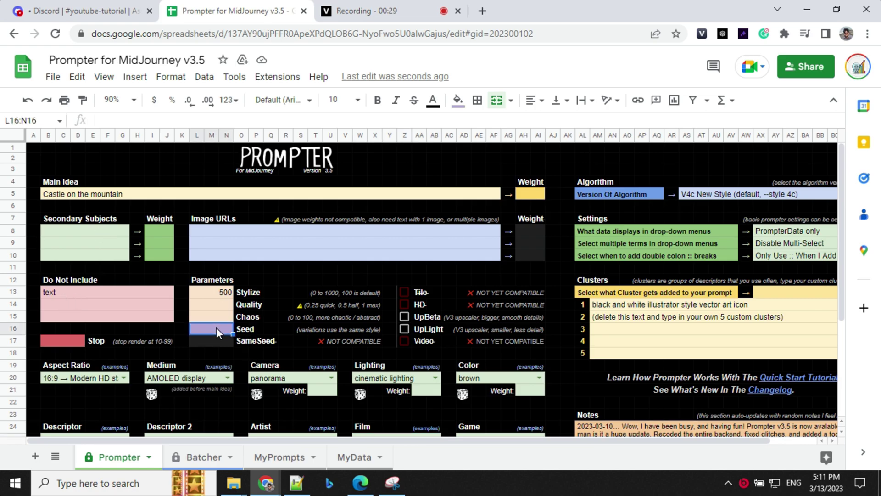
pyautogui.write('4333')
pyautogui.click(298, 280)
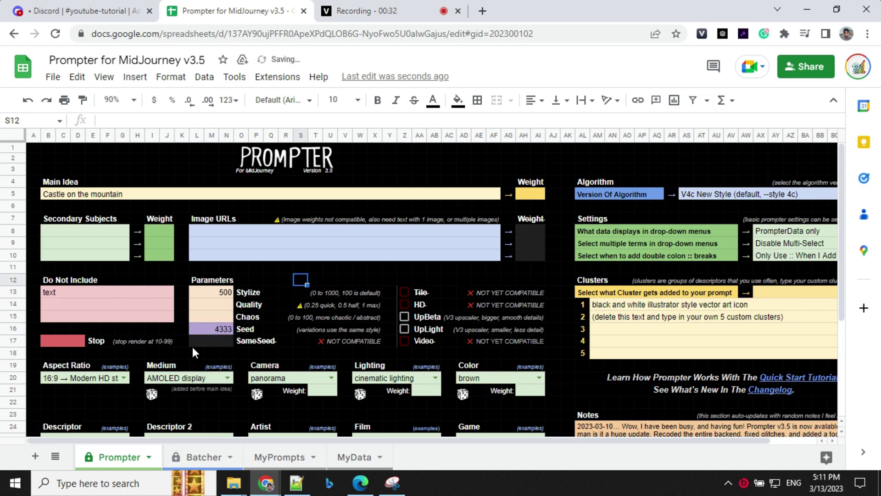
# Keep the Aspect Ratio at 16:9
pyautogui.scroll(-1, 186, 349)
pyautogui.click(94, 347)
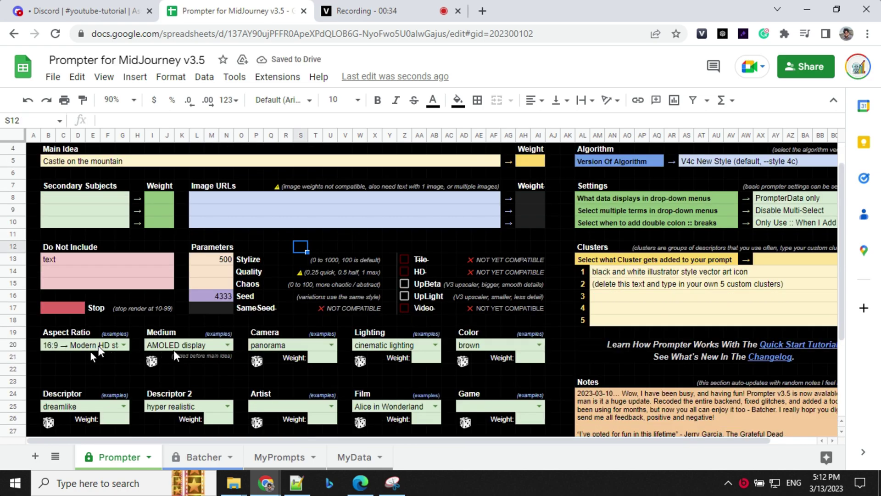
pyautogui.click(123, 345)
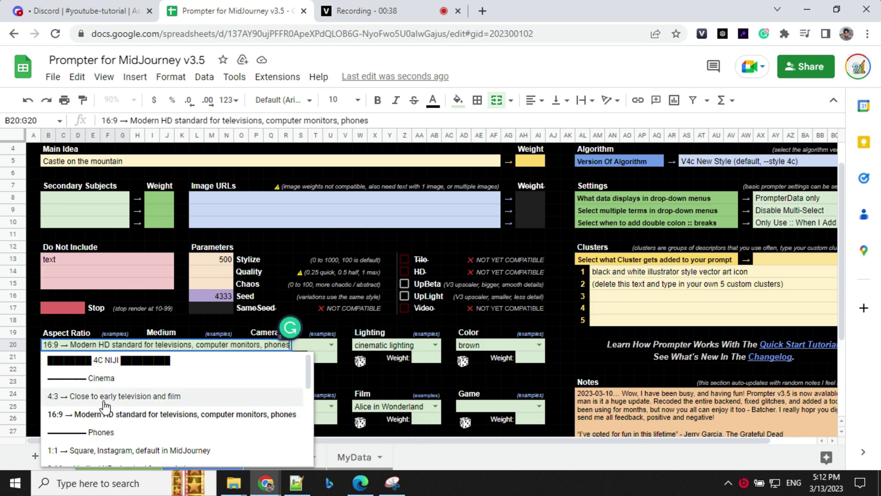
pyautogui.click(98, 415)
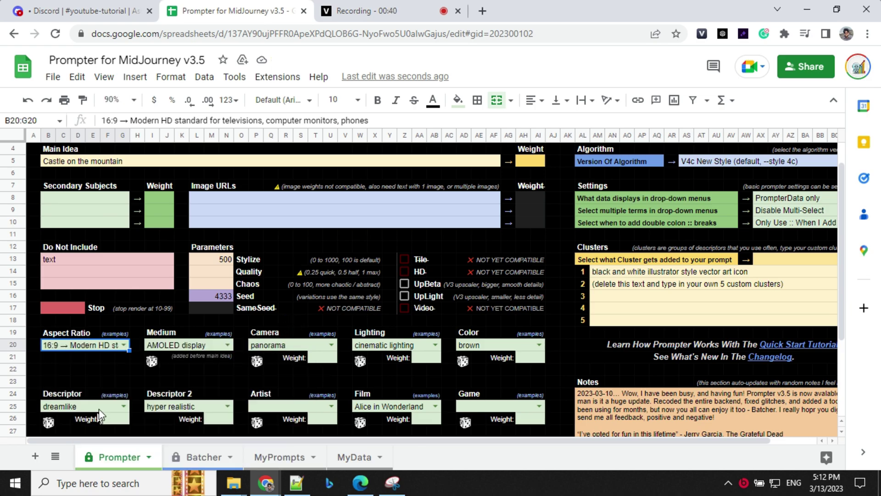
# Change the Medium from AMOLED display to digital art
pyautogui.click(227, 345)
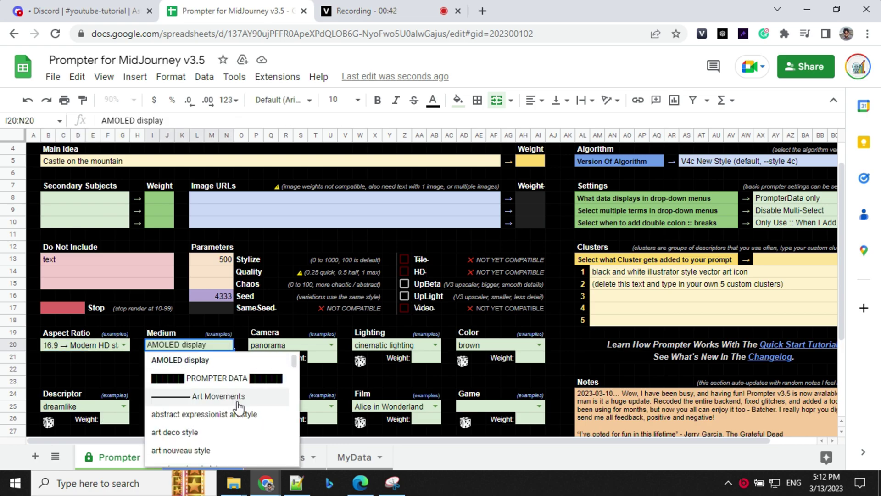
pyautogui.scroll(-3, 237, 413)
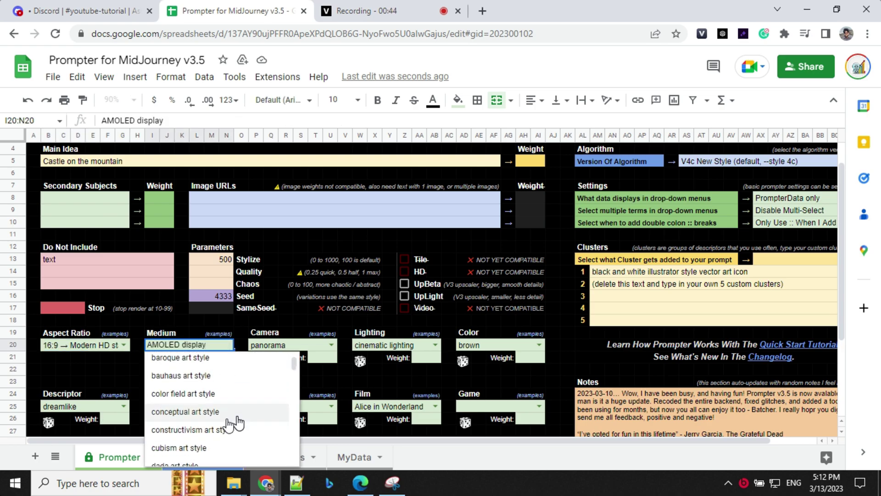
pyautogui.scroll(-2, 232, 420)
pyautogui.scroll(-10, 197, 433)
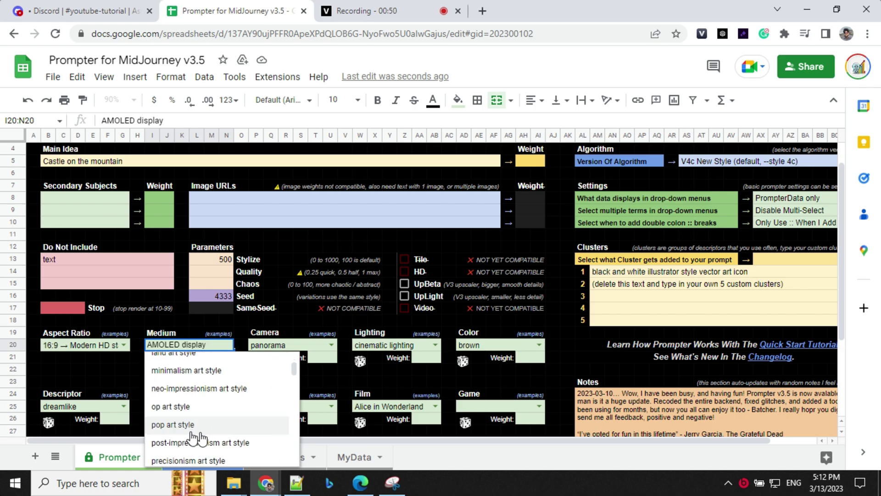
pyautogui.scroll(-1, 193, 429)
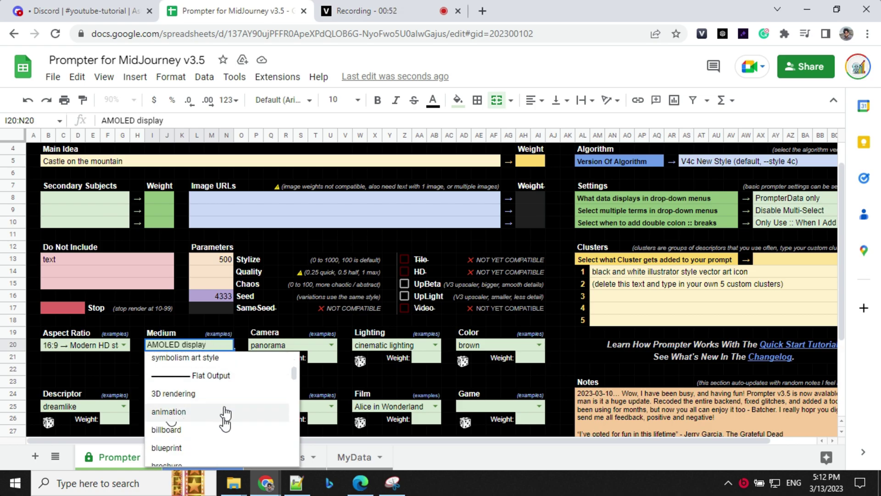
pyautogui.scroll(-3, 205, 423)
pyautogui.scroll(-2, 200, 425)
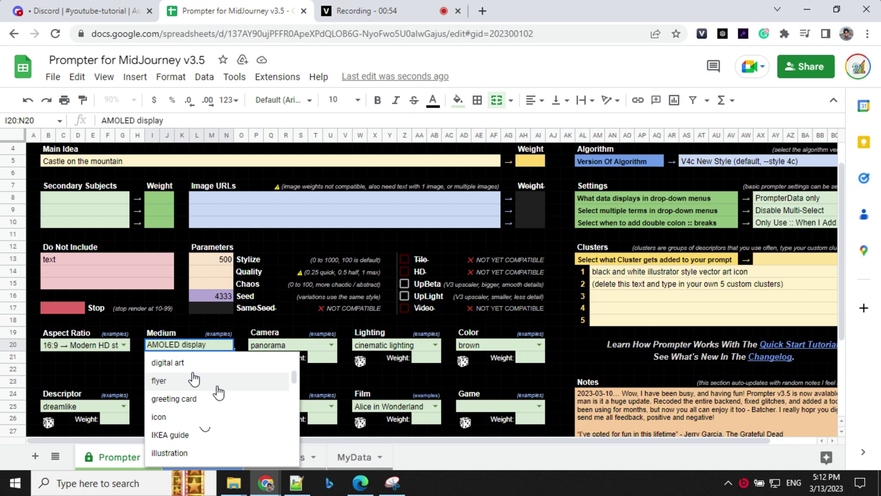
pyautogui.click(167, 362)
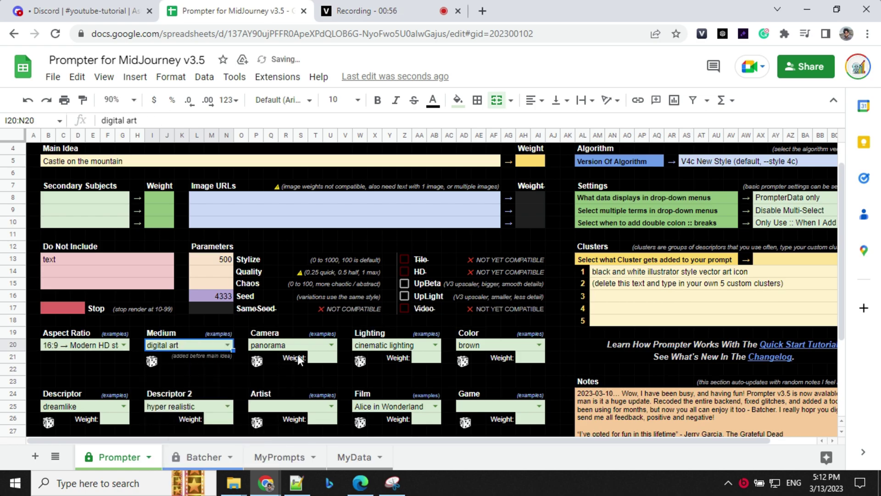
pyautogui.click(331, 346)
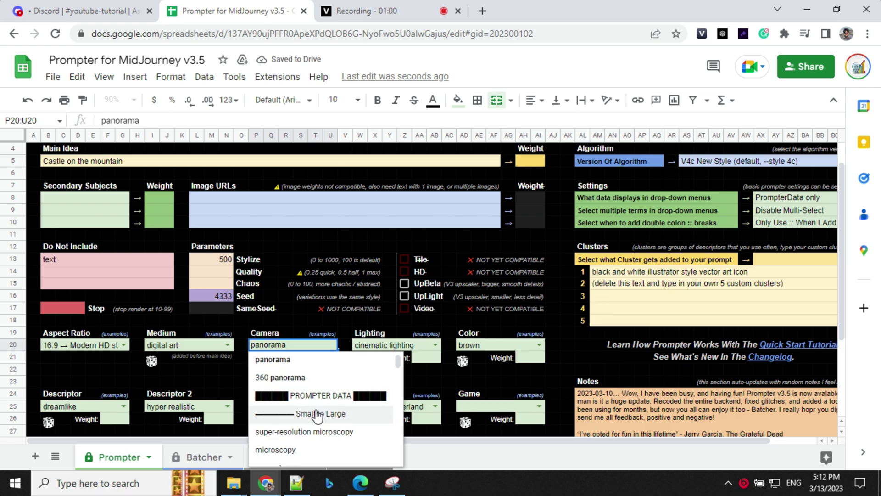
pyautogui.scroll(-1, 317, 415)
pyautogui.scroll(2, 317, 415)
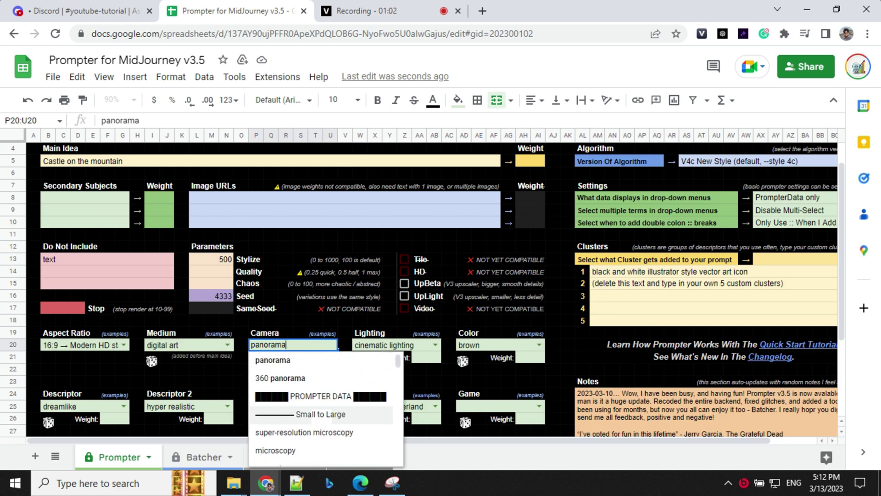
pyautogui.scroll(-3, 310, 413)
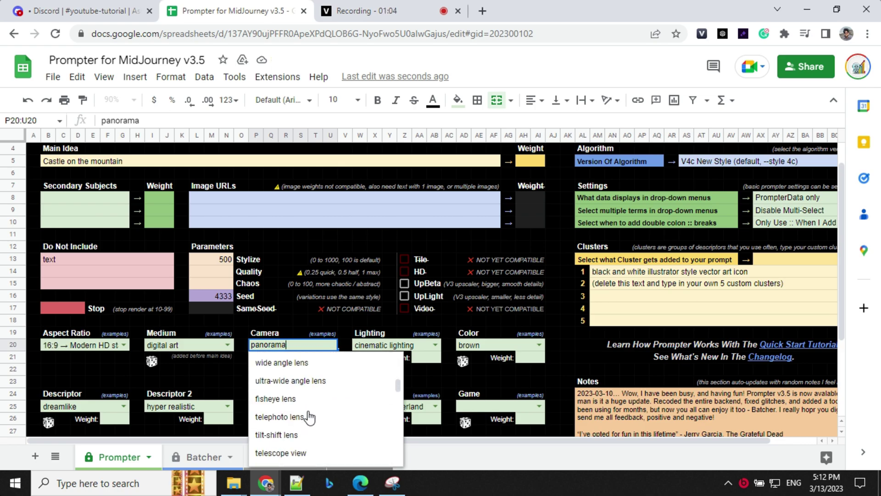
pyautogui.scroll(3, 309, 420)
pyautogui.scroll(1, 309, 426)
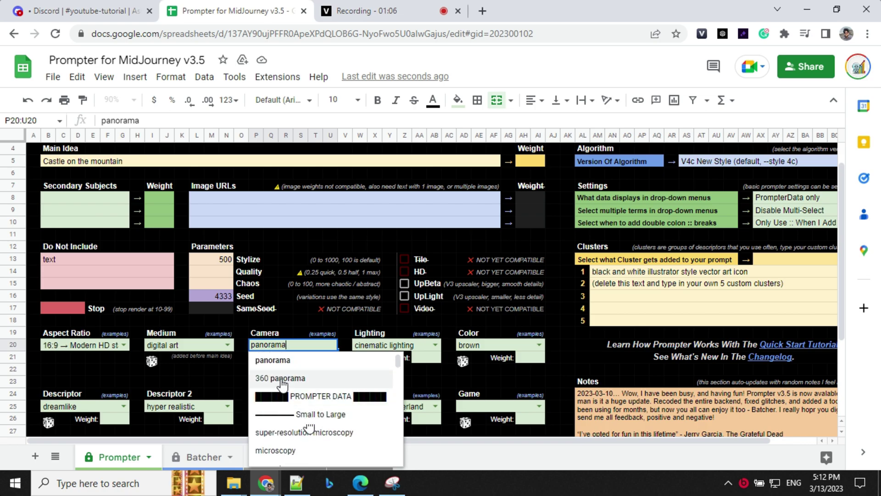
pyautogui.click(281, 362)
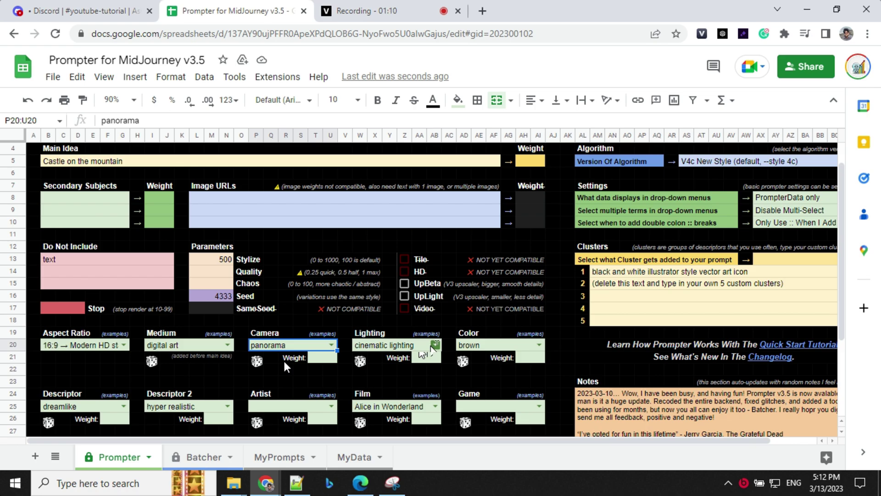
pyautogui.click(435, 344)
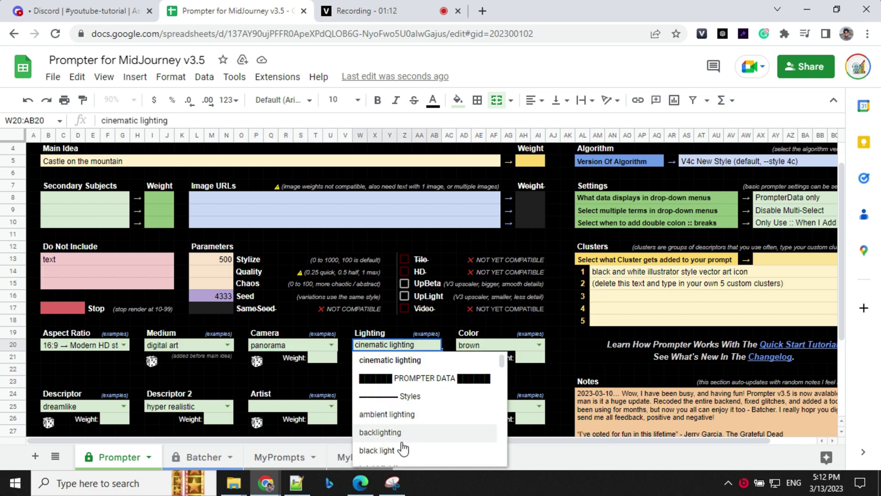
pyautogui.scroll(-1, 403, 447)
pyautogui.scroll(-3, 403, 447)
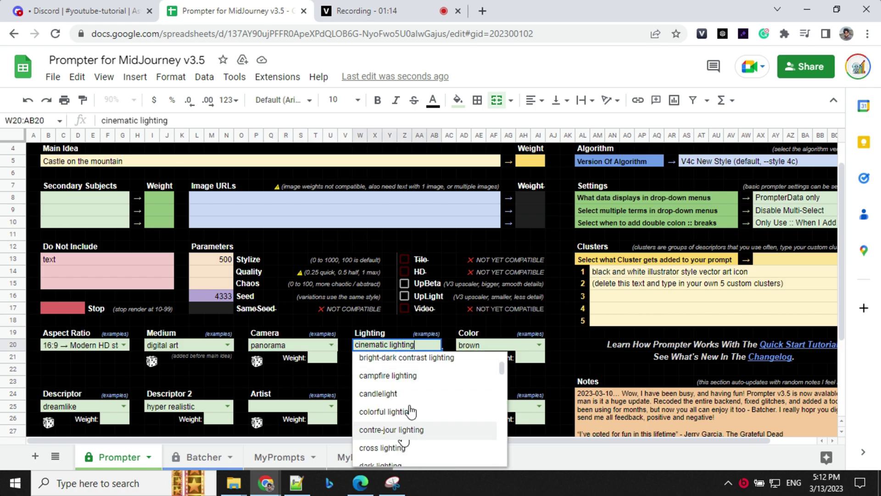
pyautogui.scroll(4, 408, 383)
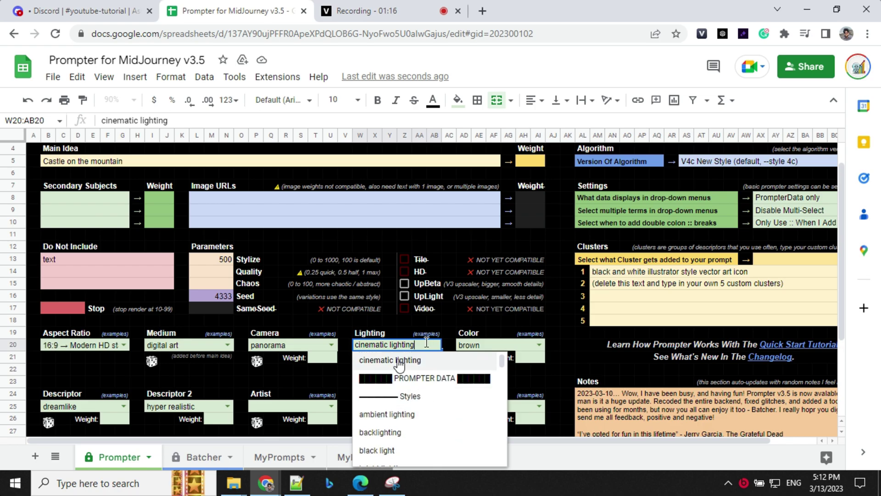
# Delete 'brown' from the Color field so it is empty
pyautogui.click(539, 346)
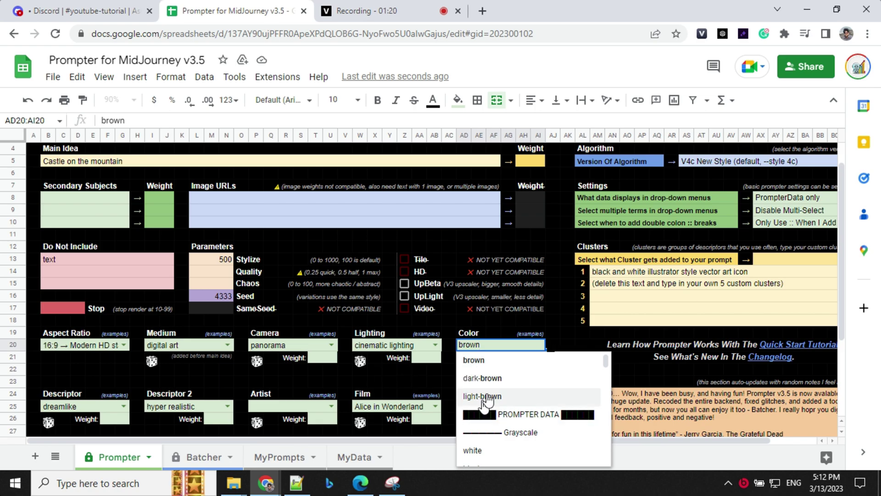
pyautogui.doubleClick(493, 347)
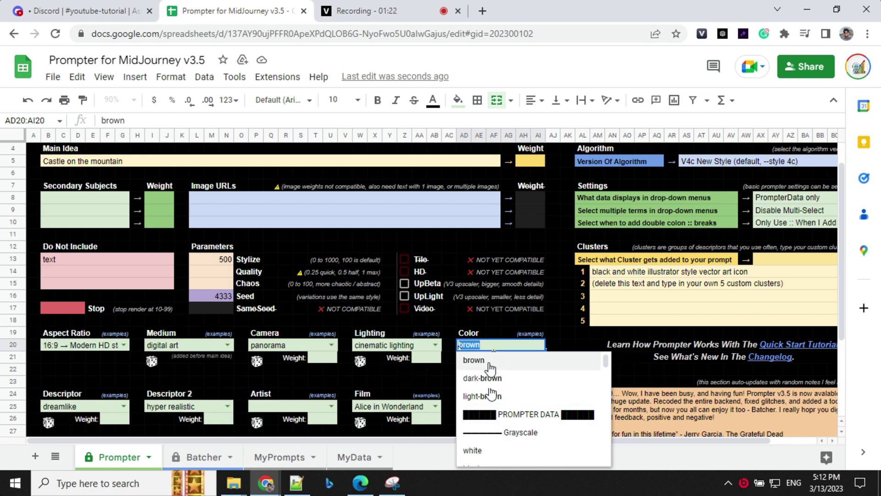
pyautogui.click(551, 323)
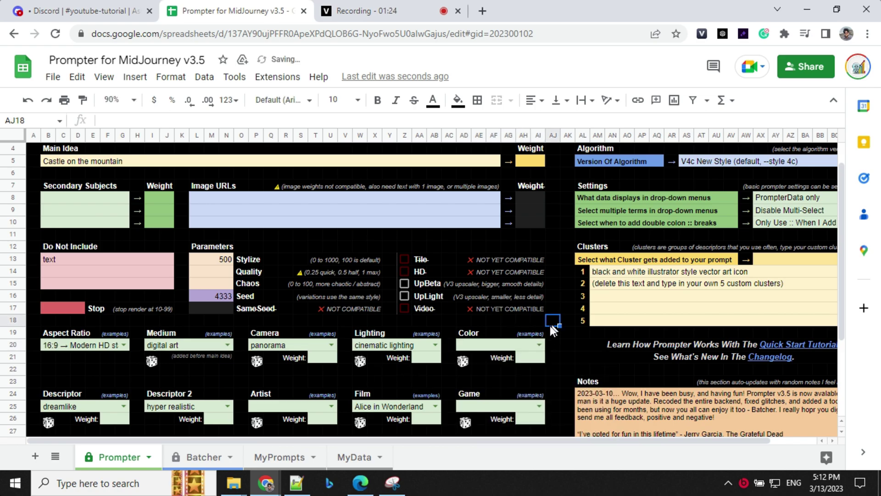
# Look through the Descriptor and Artist options without changing them
pyautogui.scroll(-2, 71, 422)
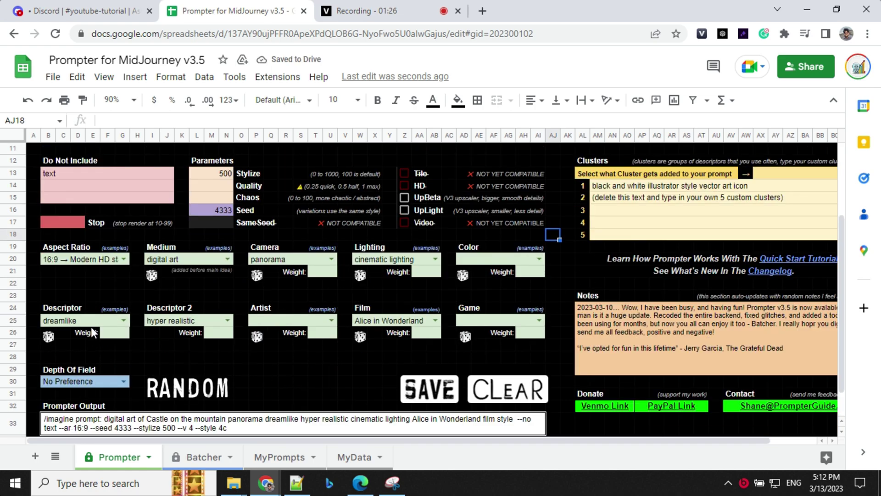
pyautogui.click(123, 320)
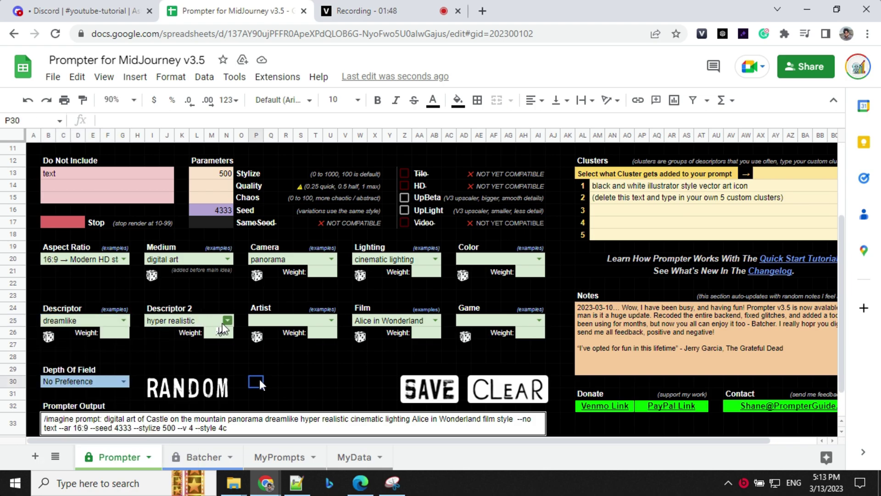
pyautogui.click(331, 320)
pyautogui.scroll(-3, 306, 400)
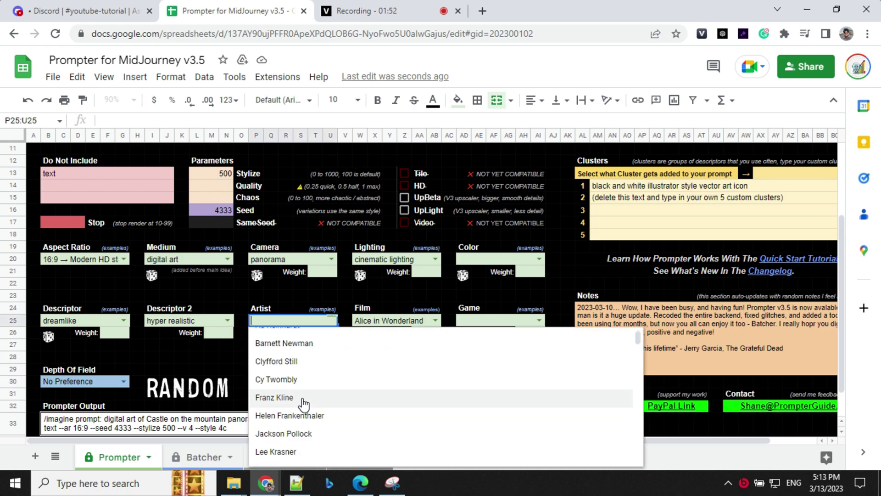
pyautogui.scroll(3, 298, 399)
# Leave Artist unchanged and keep Film set to Alice in Wonderland
pyautogui.click(222, 359)
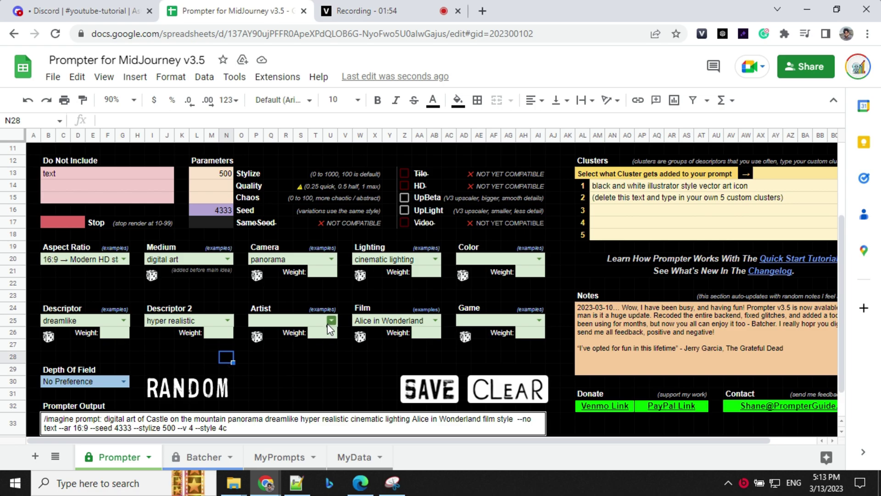
pyautogui.click(436, 321)
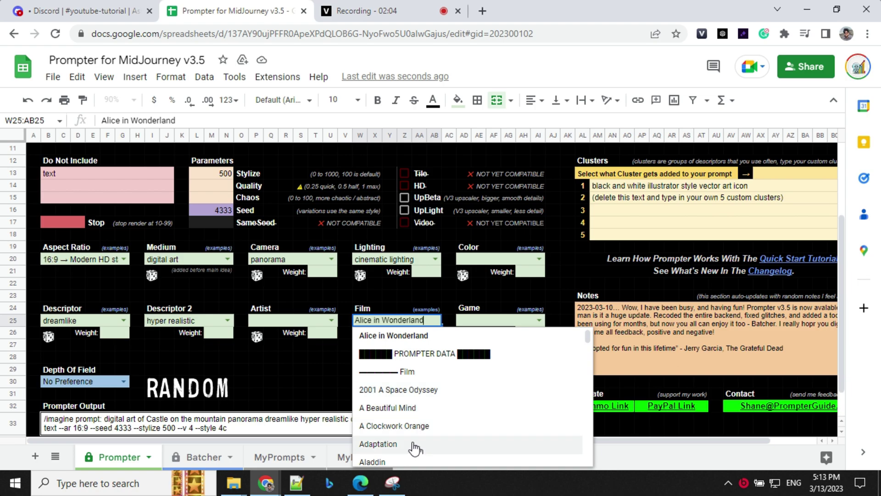
pyautogui.scroll(-10, 413, 413)
pyautogui.scroll(-9, 405, 416)
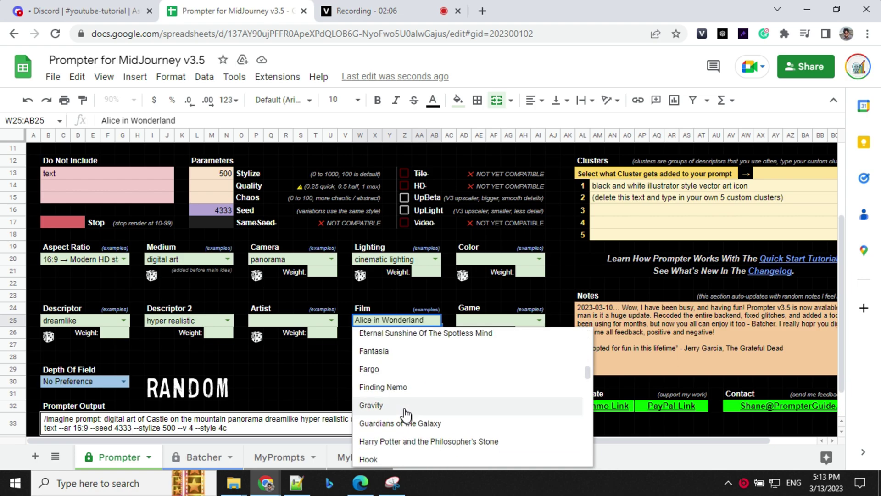
pyautogui.click(321, 383)
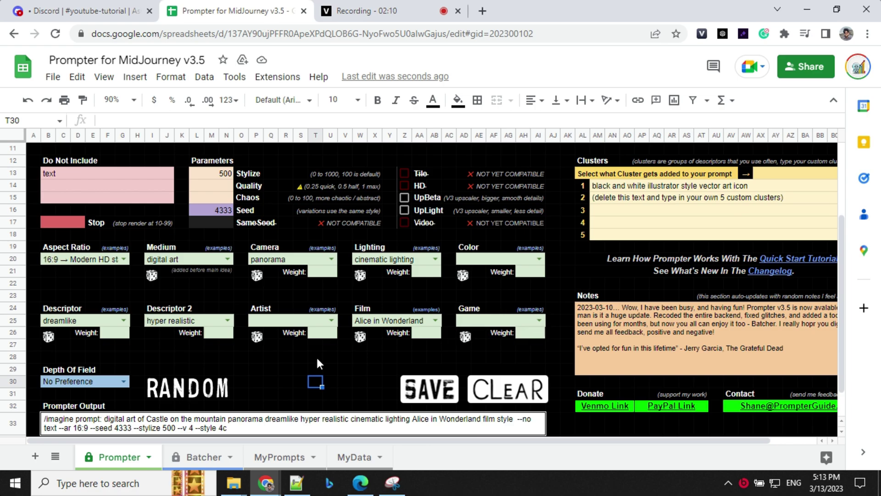
pyautogui.scroll(-1, 320, 364)
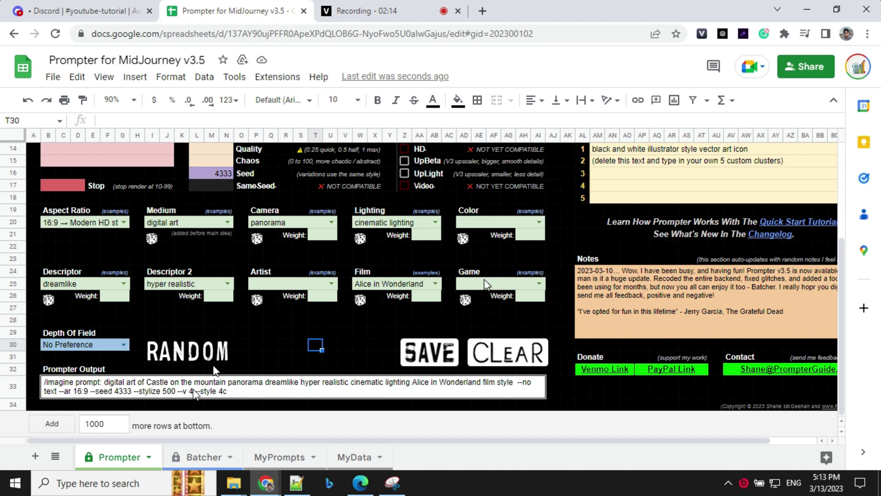
# Copy the Prompter Output prompt and go to the Discord channel
pyautogui.rightClick(177, 388)
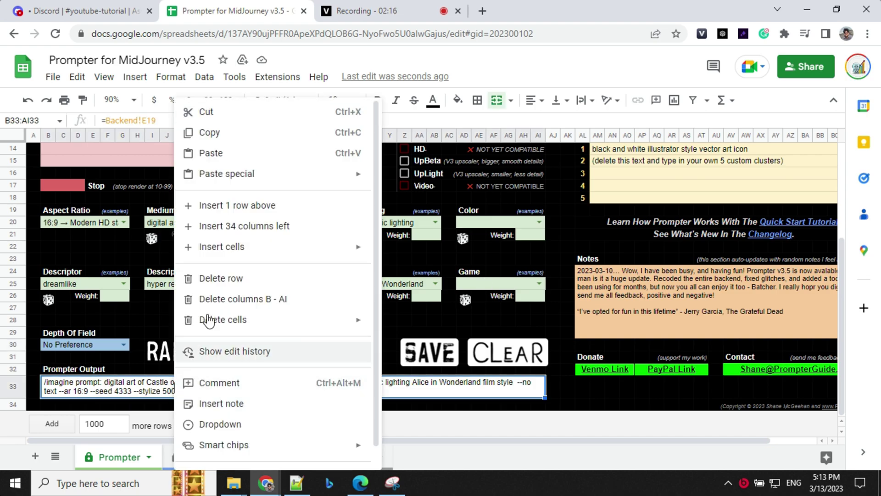
pyautogui.click(208, 134)
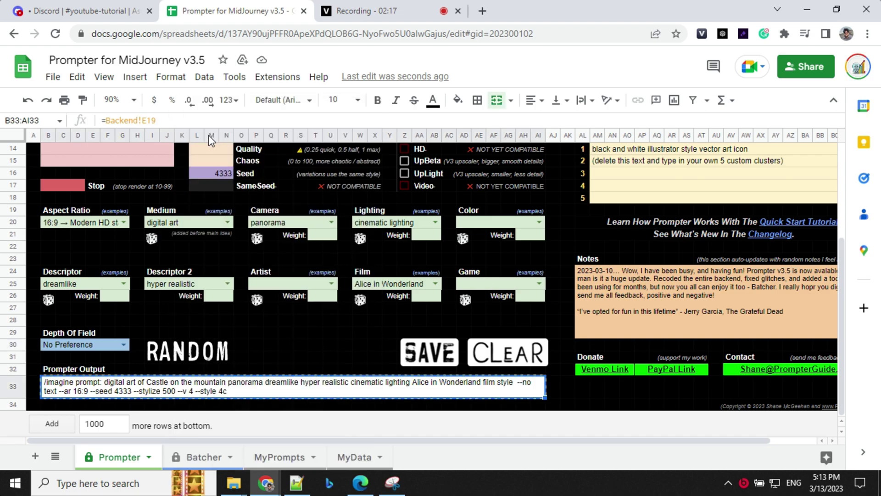
pyautogui.click(123, 13)
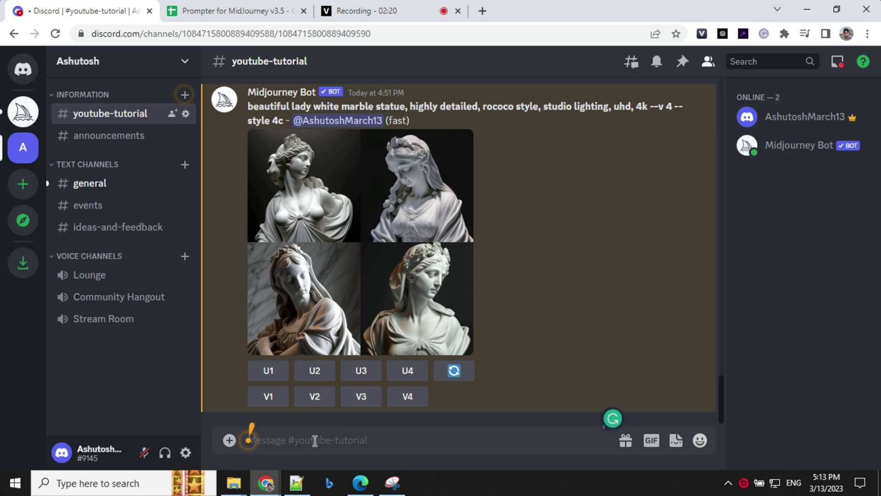
# Send the pasted castle prompt to Midjourney and view the four-image grid at full size
pyautogui.hotkey('ctrl', 'v')
pyautogui.press('Return')
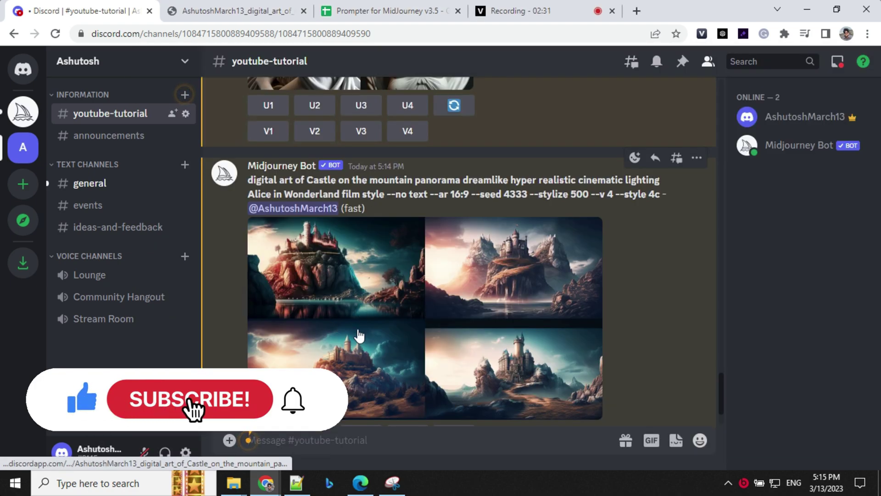
pyautogui.click(248, 10)
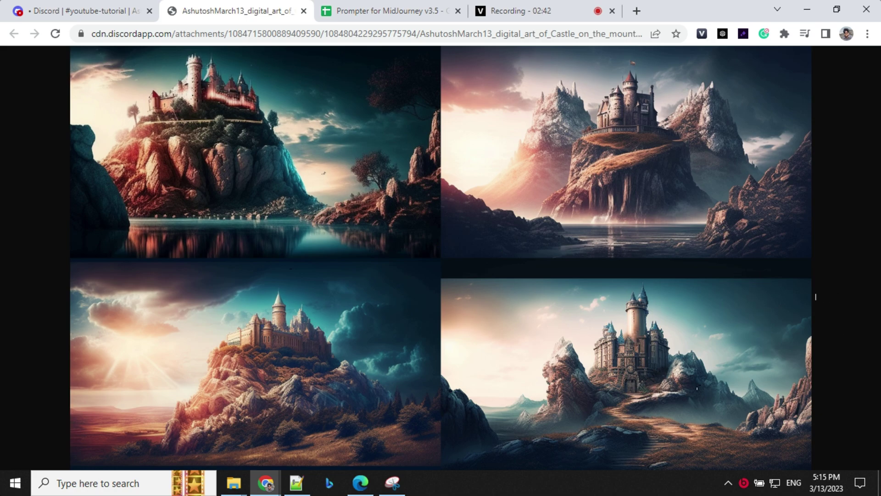
pyautogui.click(697, 388)
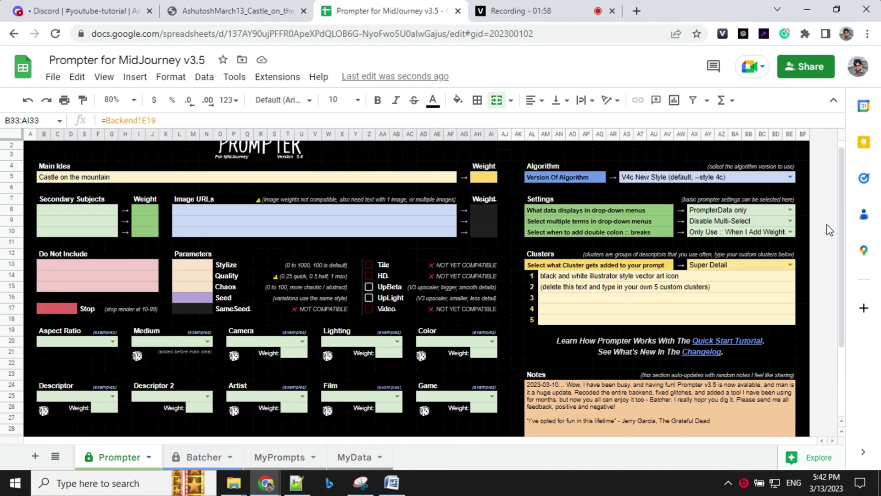
pyautogui.scroll(1, 822, 226)
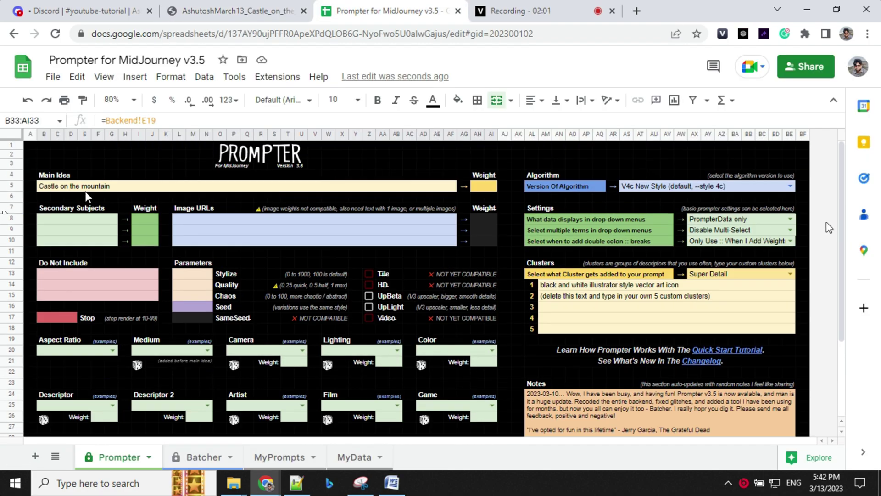
pyautogui.scroll(-1, 826, 223)
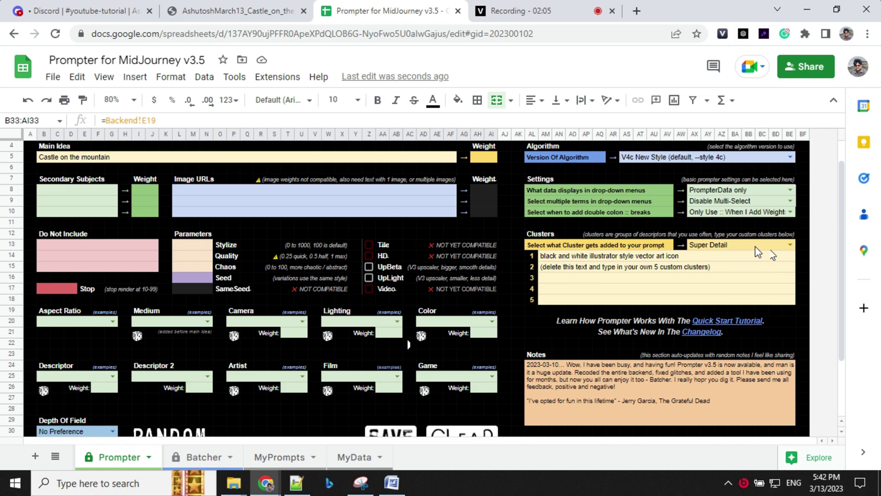
pyautogui.click(781, 247)
pyautogui.click(788, 245)
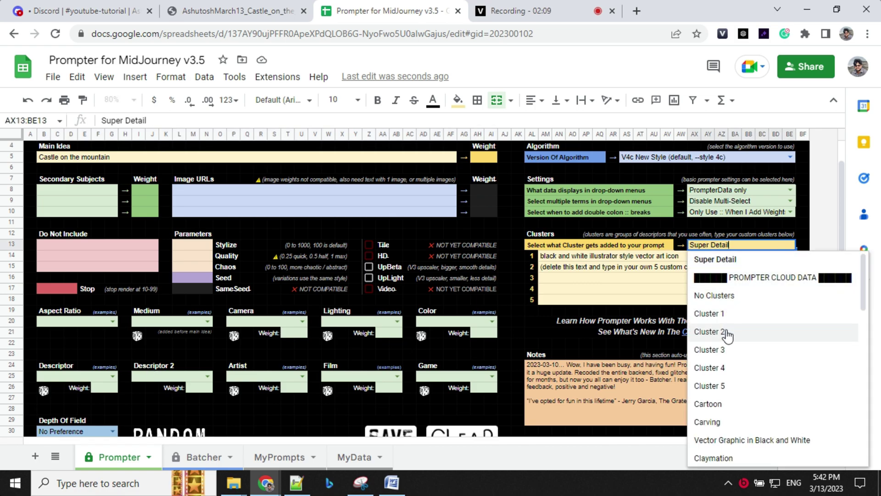
pyautogui.scroll(-6, 727, 336)
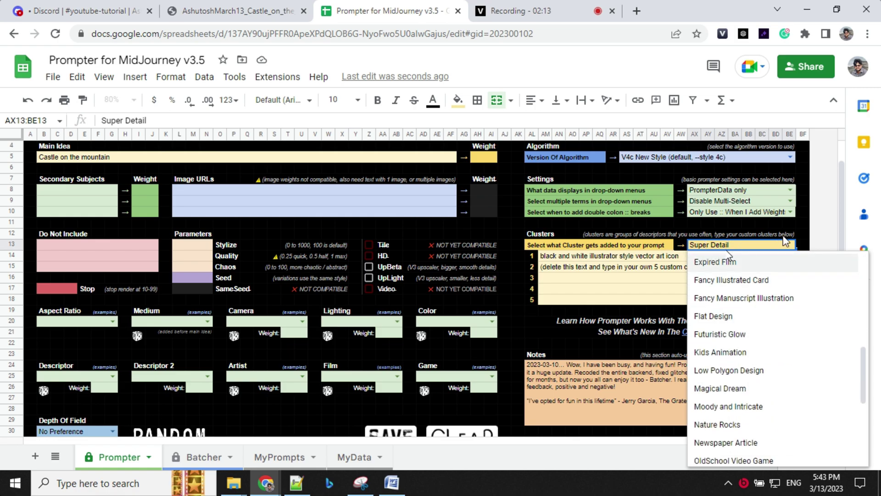
pyautogui.click(803, 212)
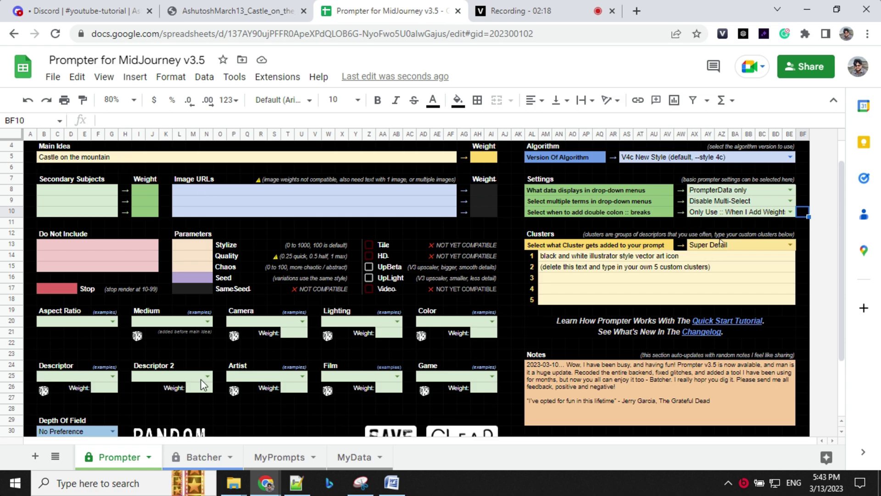
pyautogui.scroll(-3, 87, 395)
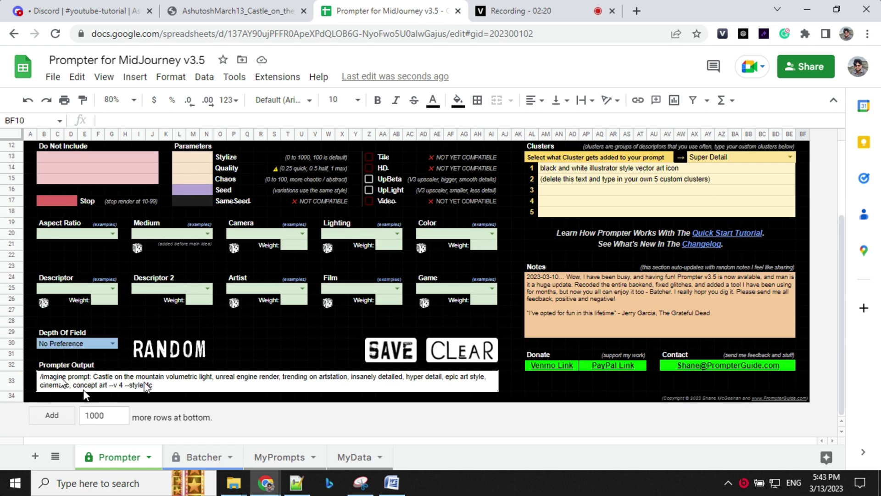
# Copy the volumetric-light prompt from the Prompter Output and go to Discord
pyautogui.rightClick(145, 386)
pyautogui.click(179, 133)
pyautogui.click(91, 10)
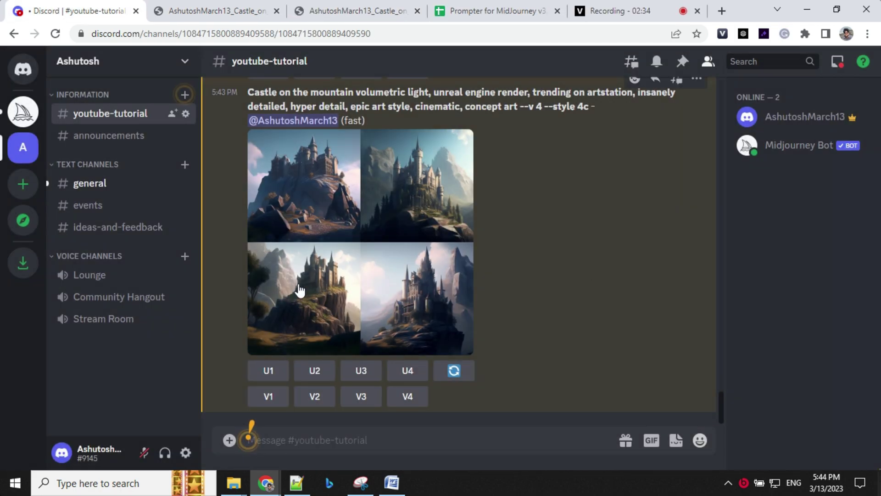
# View the new castle grid and the surrealism castle grid full-size
pyautogui.click(202, 1)
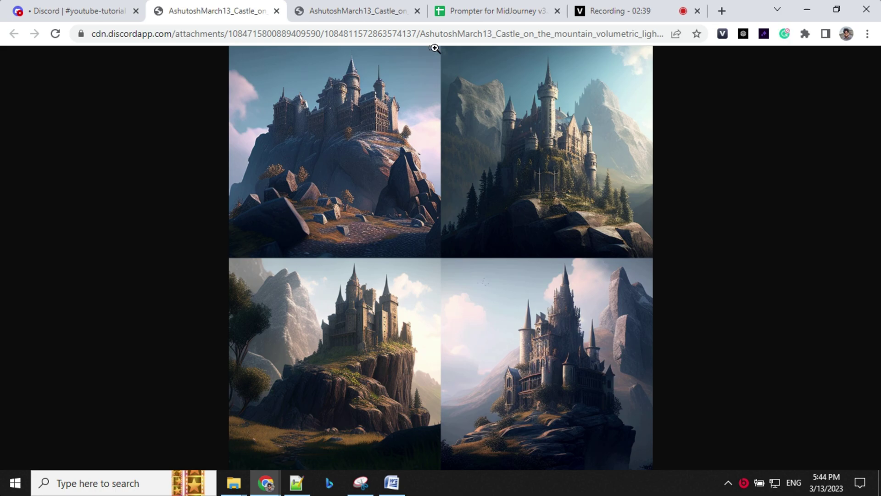
pyautogui.click(517, 8)
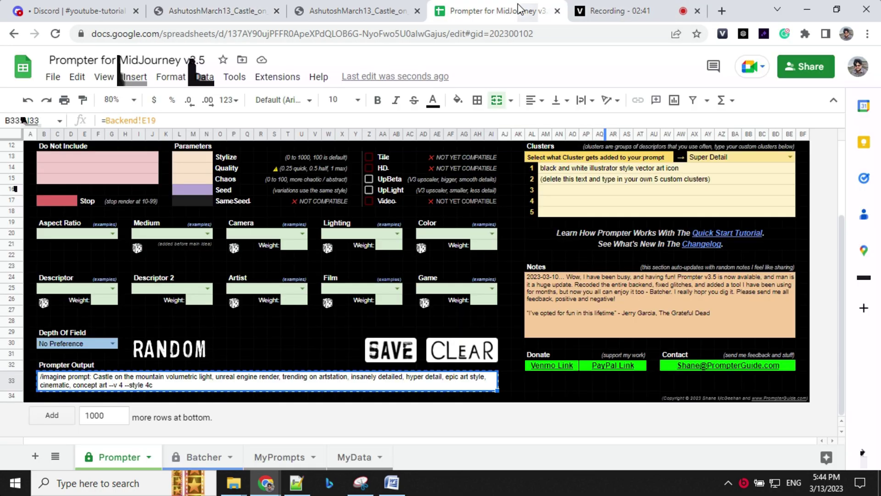
pyautogui.click(350, 9)
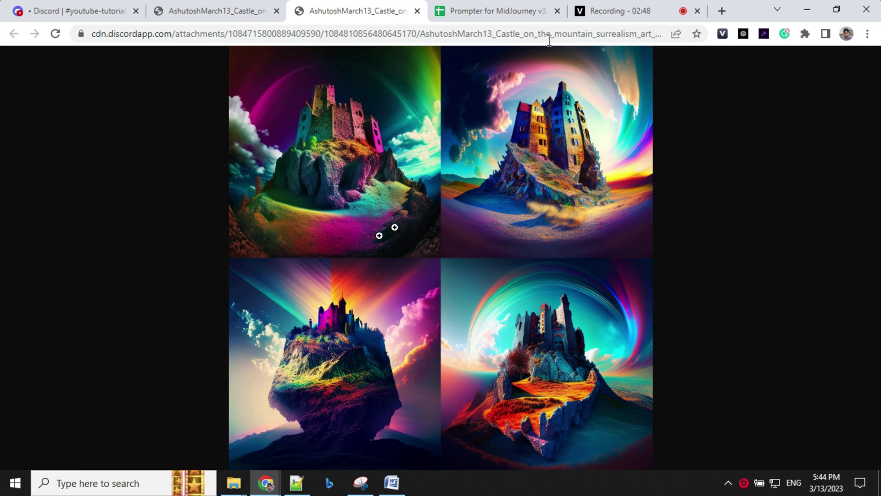
pyautogui.click(531, 10)
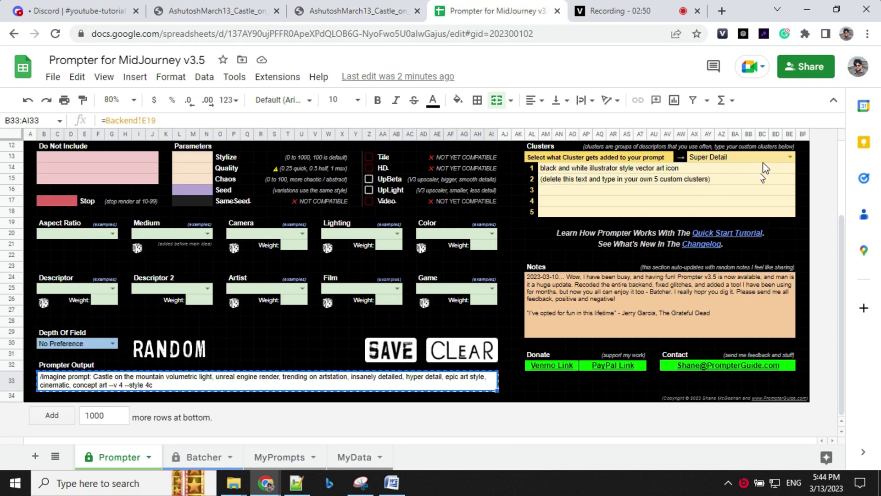
# On the Batcher sheet, select the Aspect Ratio setting for the castle prompt list
pyautogui.scroll(1, 684, 243)
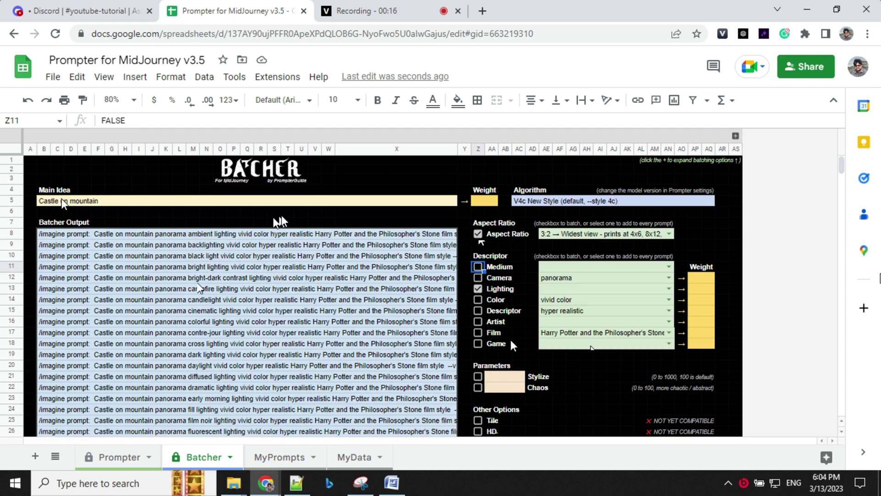
pyautogui.click(590, 235)
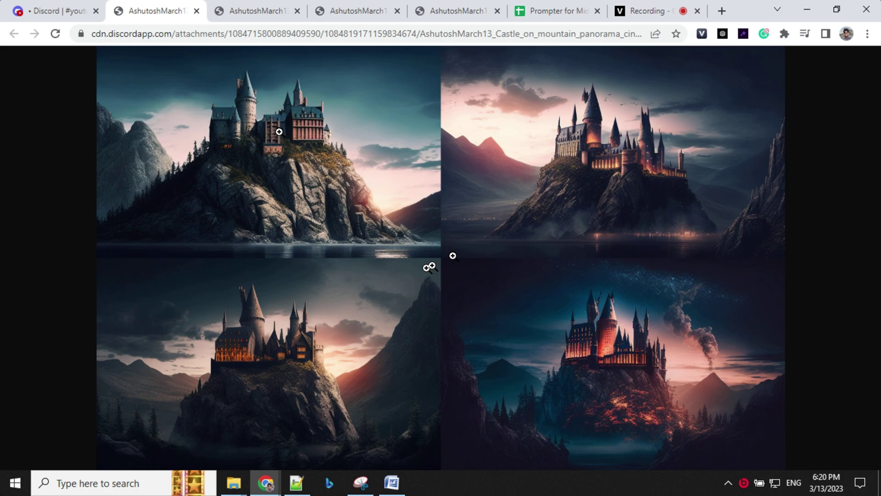
# Compare the batched castle image grids, ending on the golden sunset castles
pyautogui.click(263, 14)
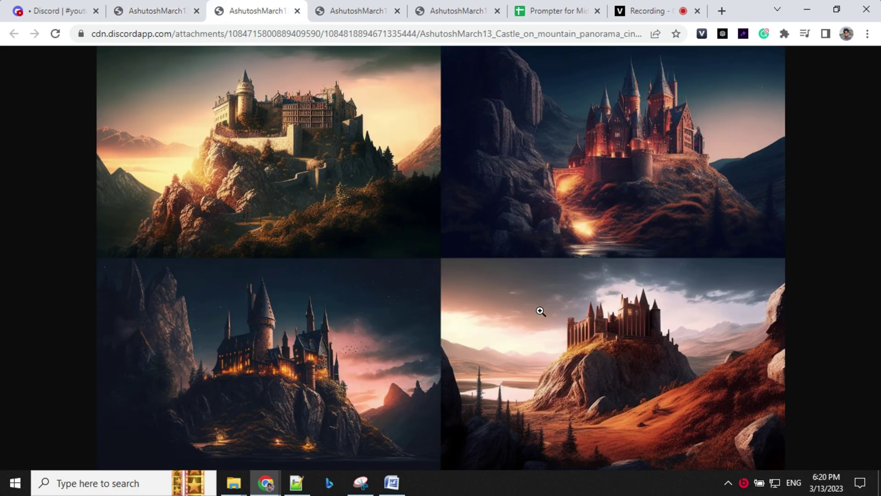
pyautogui.click(336, 6)
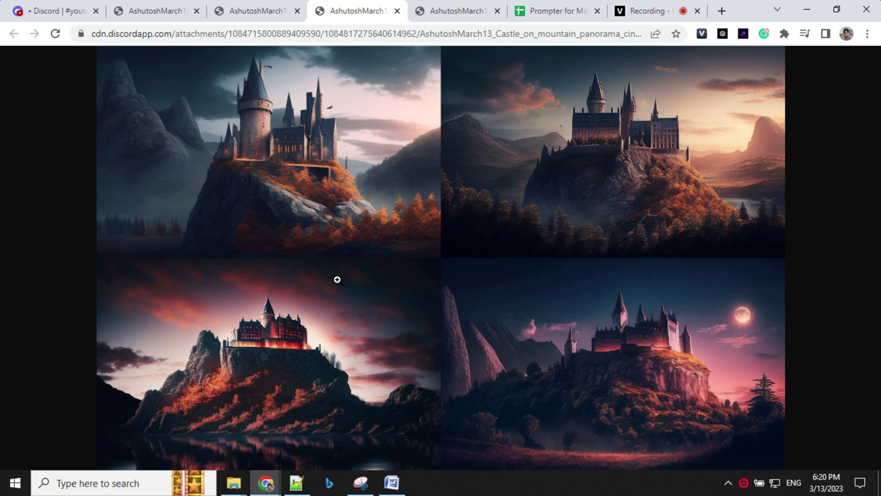
pyautogui.click(445, 9)
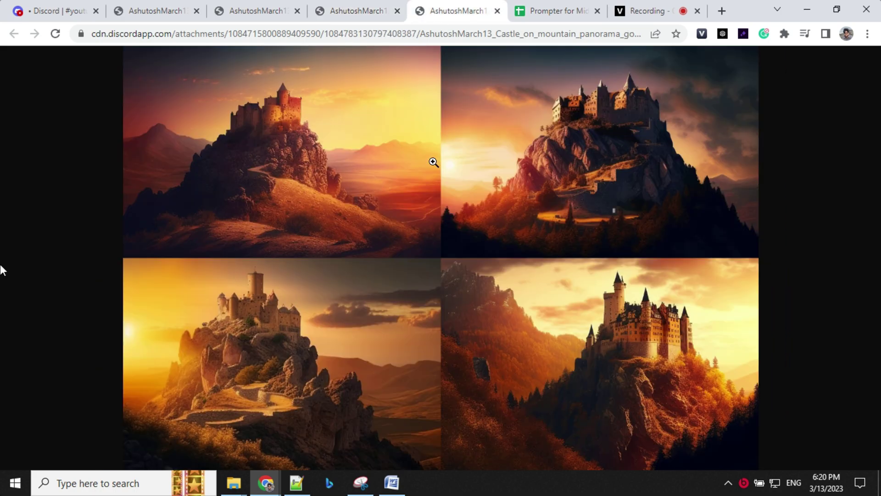